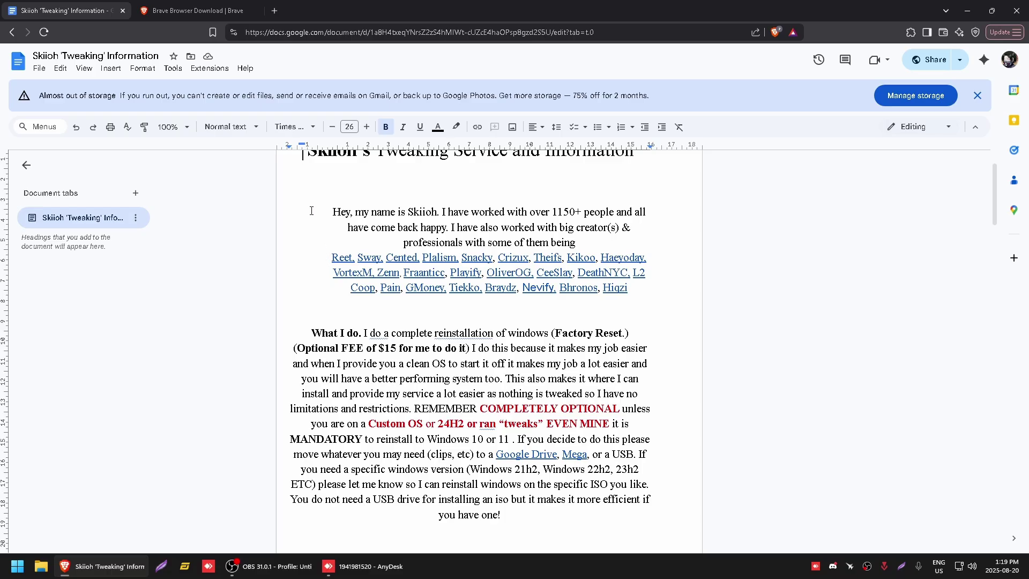
scroll(724, 345, "down", 5)
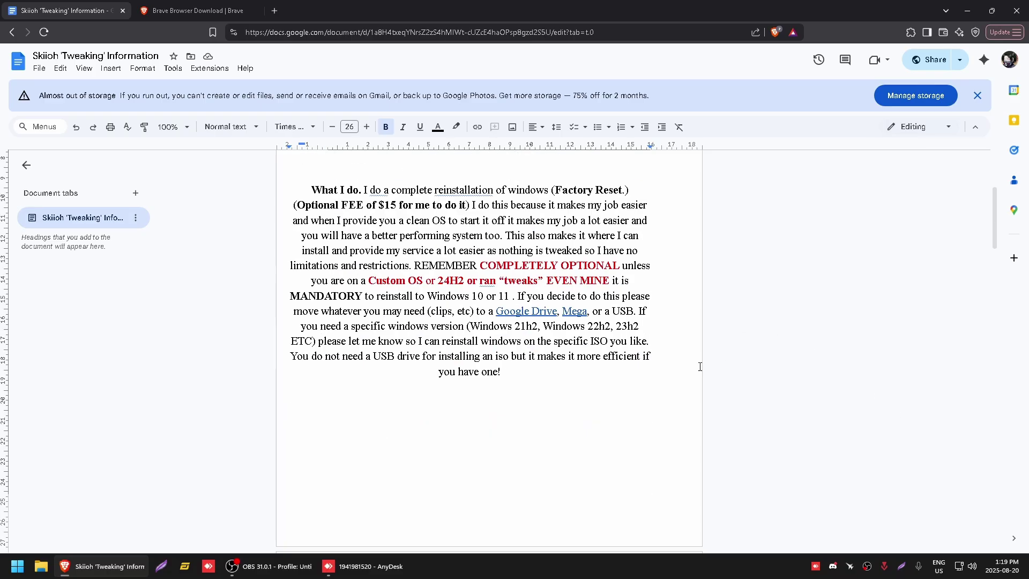
scroll(699, 366, "down", 5)
scroll(673, 390, "down", 5)
scroll(637, 368, "down", 5)
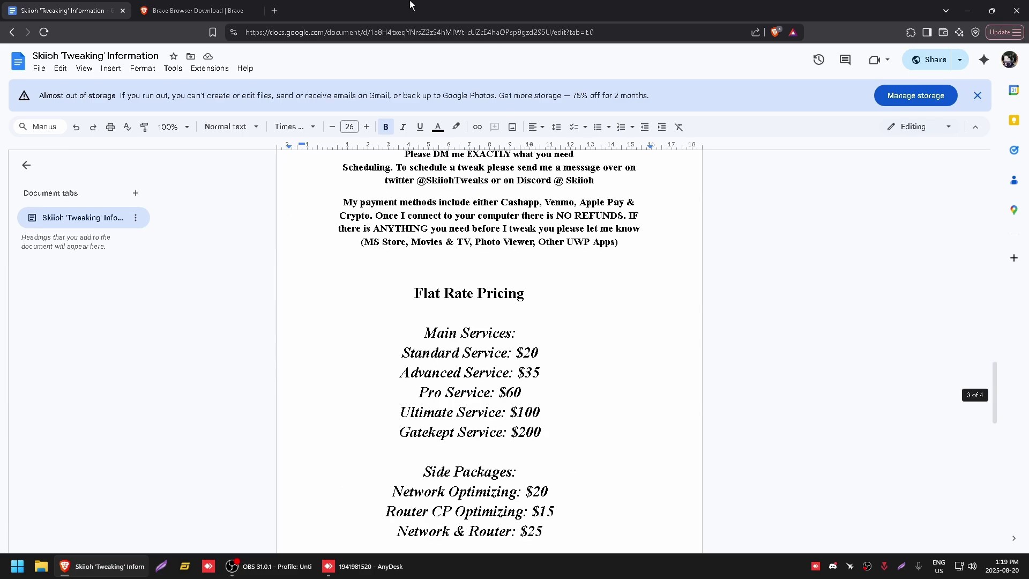
left_click(194, 11)
left_click(832, 566)
left_click(20, 94)
scroll(59, 143, "up", 3)
Open the announcements channel, then hide Discord and OBS to reveal the local desktop.
left_click(112, 324)
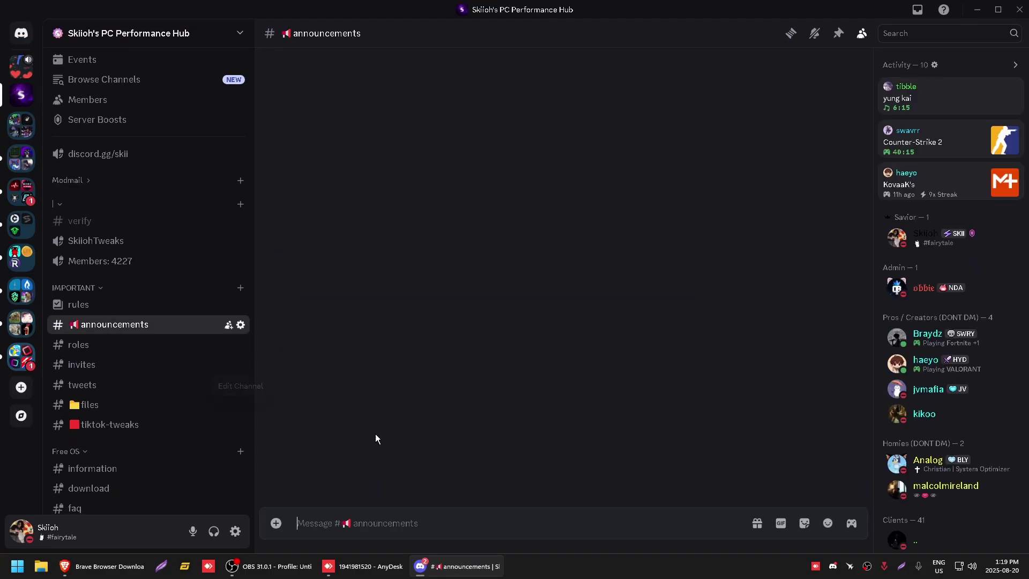
scroll(145, 242, "down", 3)
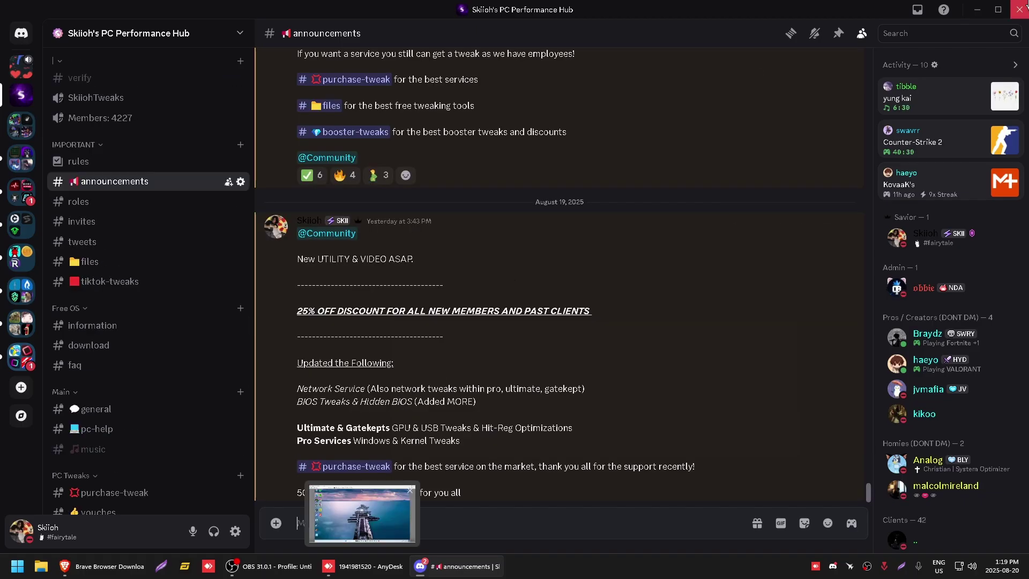
left_click(410, 489)
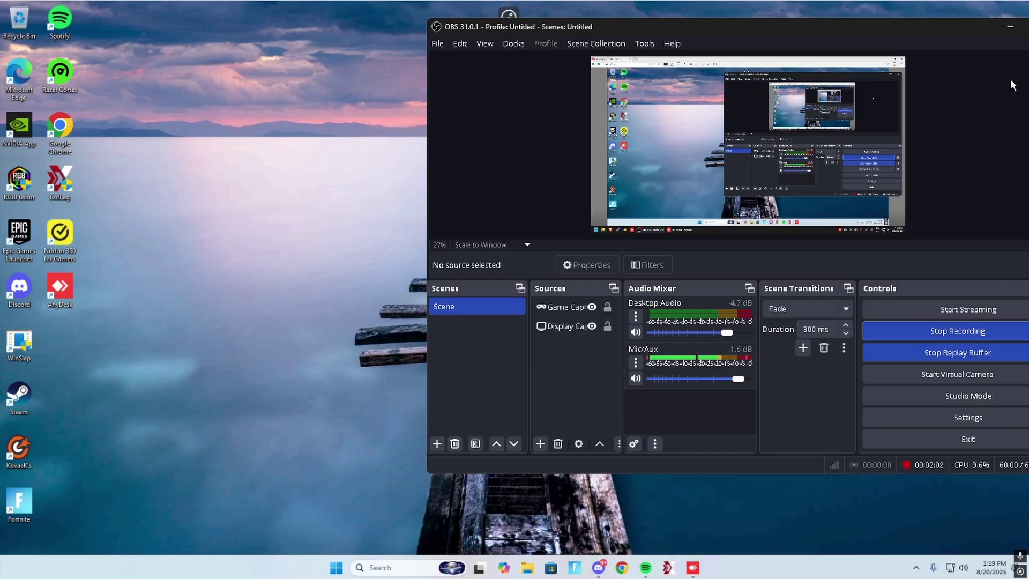
left_click(1010, 26)
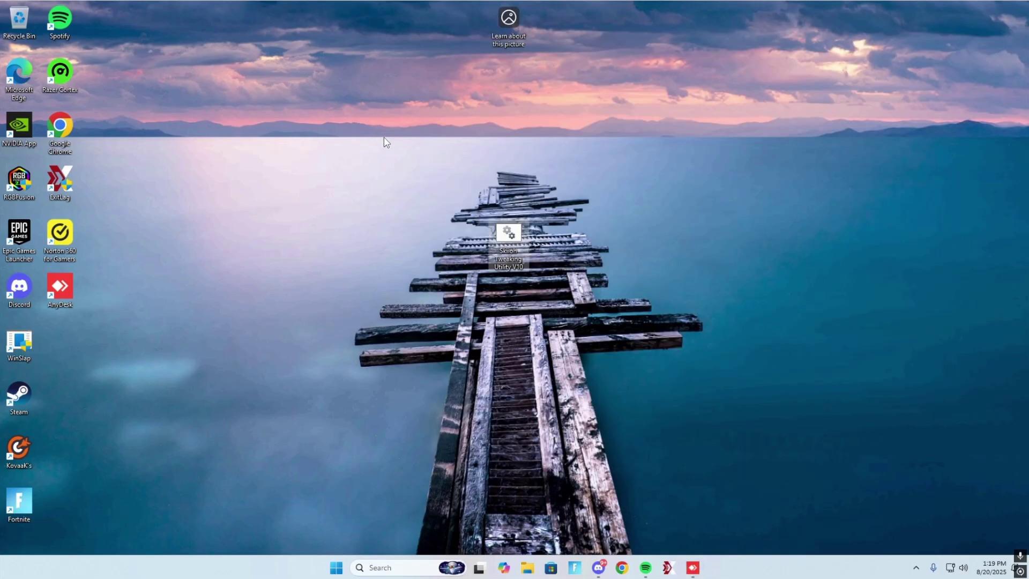
left_click_drag(389, 140, 711, 401)
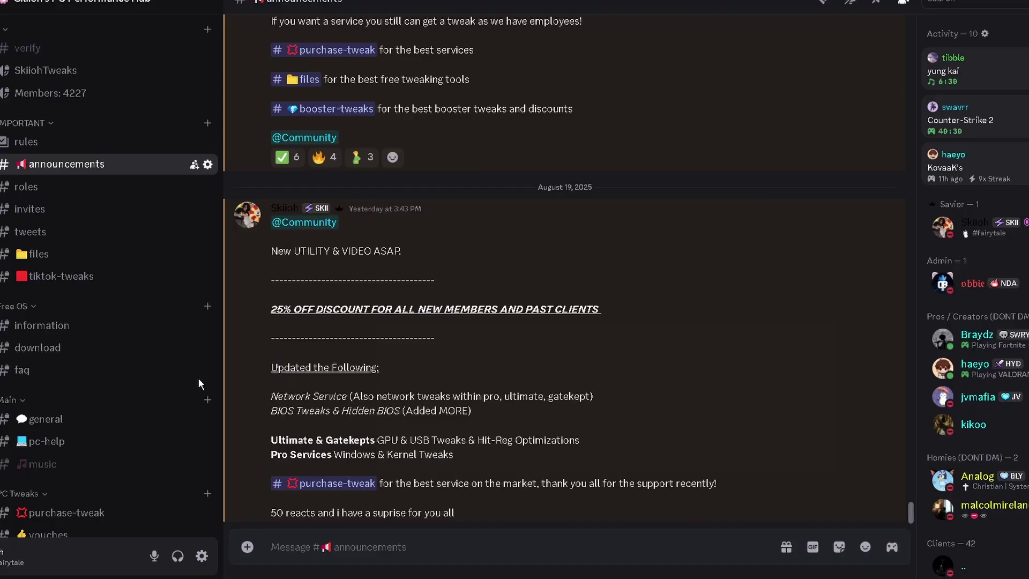
scroll(198, 383, "down", 4)
Read the booster-tweaks posts, moving back and forth with the files channel.
left_click(64, 397)
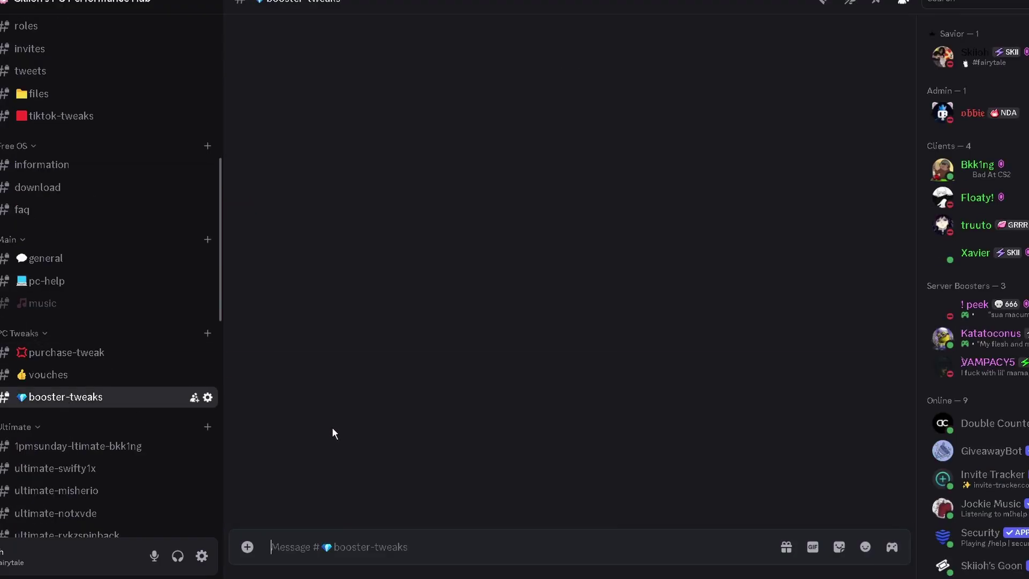
mouse_move(515, 446)
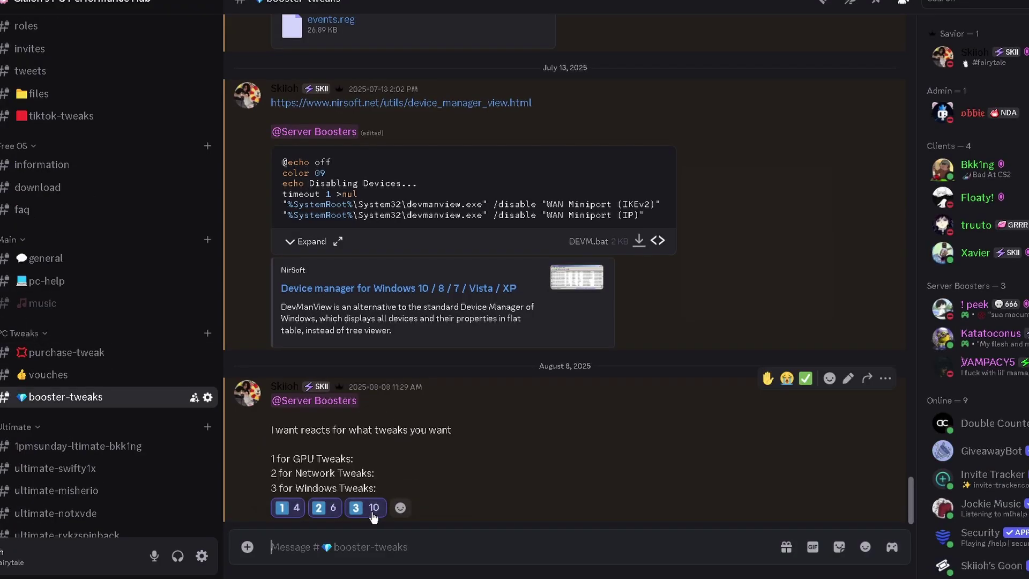
left_click_drag(313, 488, 352, 492)
scroll(354, 482, "up", 2)
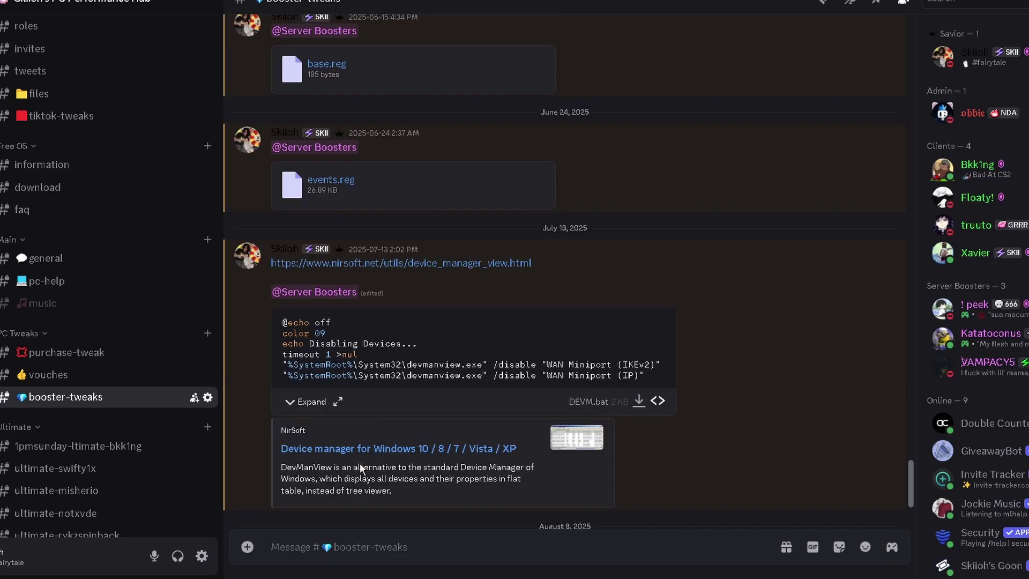
scroll(373, 449, "up", 5)
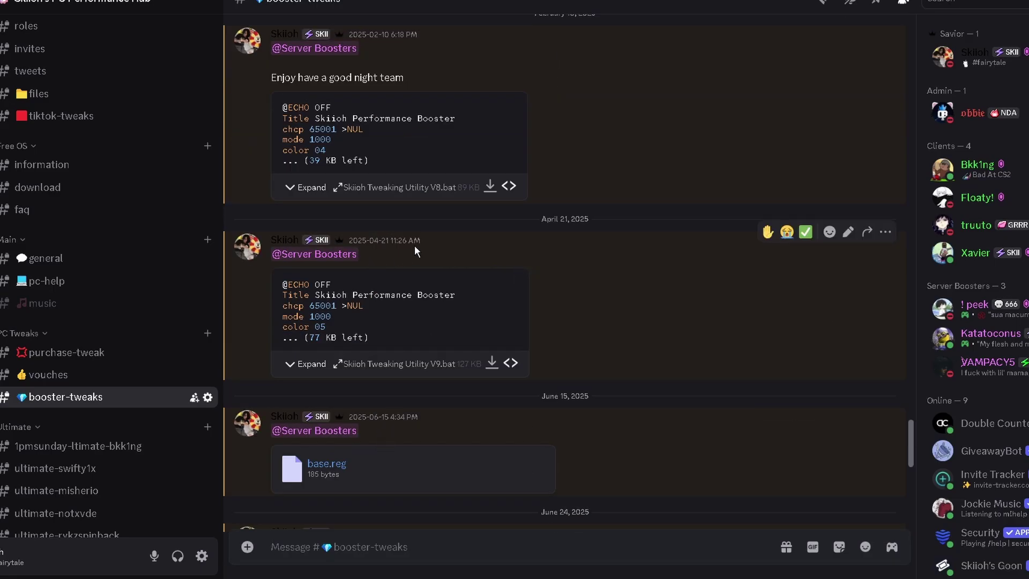
left_click_drag(423, 240, 370, 236)
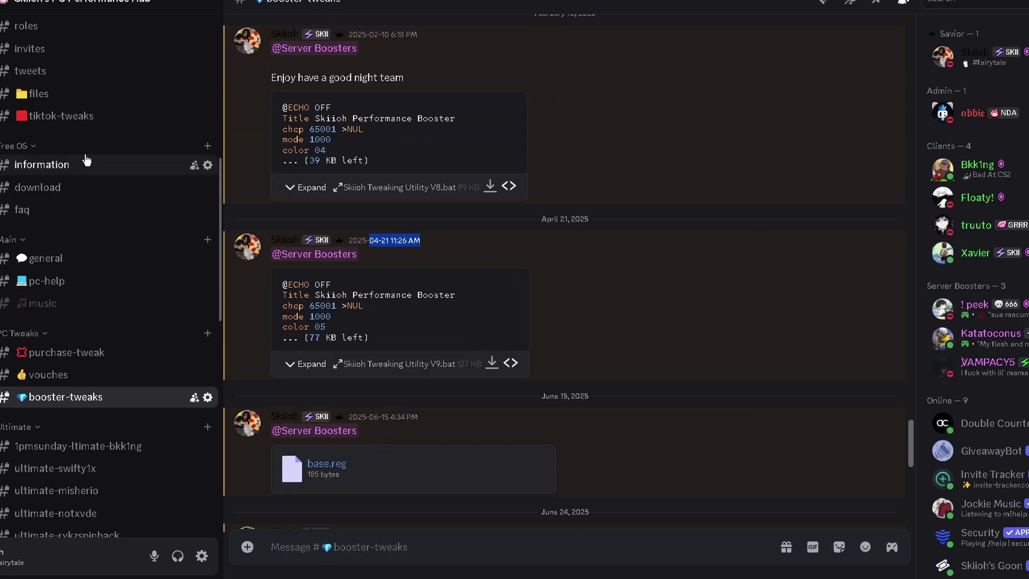
left_click(84, 100)
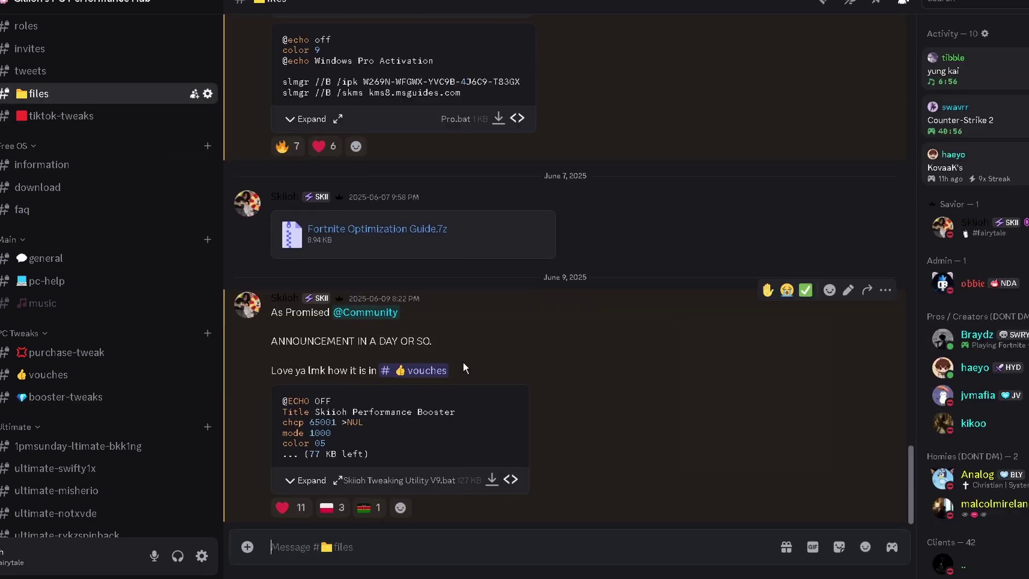
key("alt+Left")
mouse_move(381, 382)
key("alt+Right")
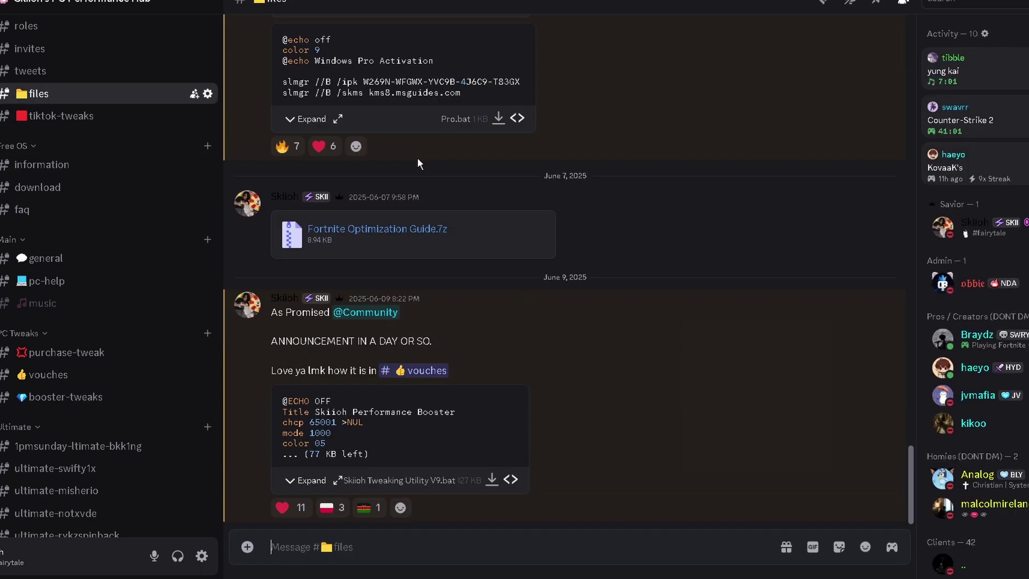
scroll(416, 220, "down", 5)
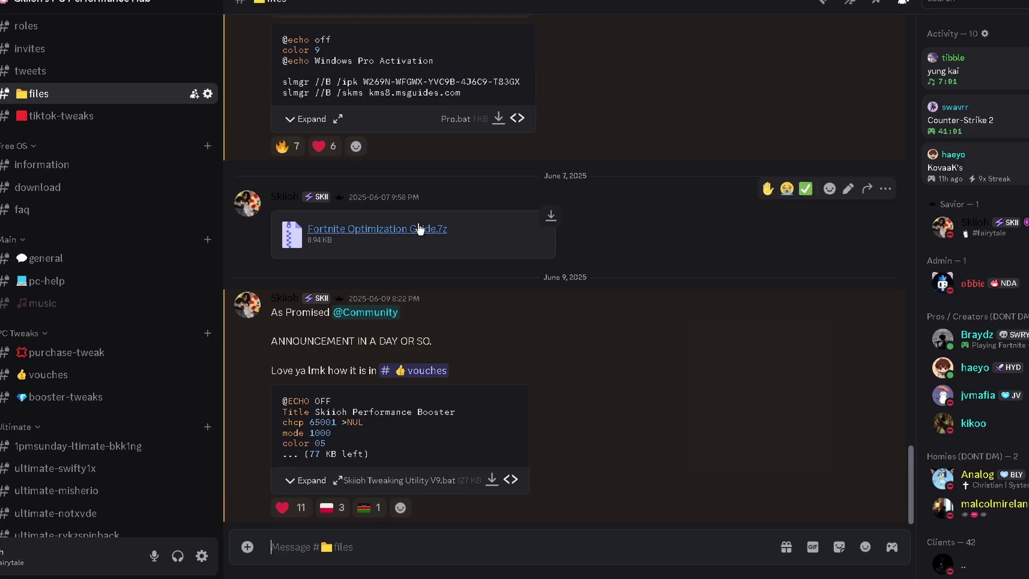
key("alt+Left")
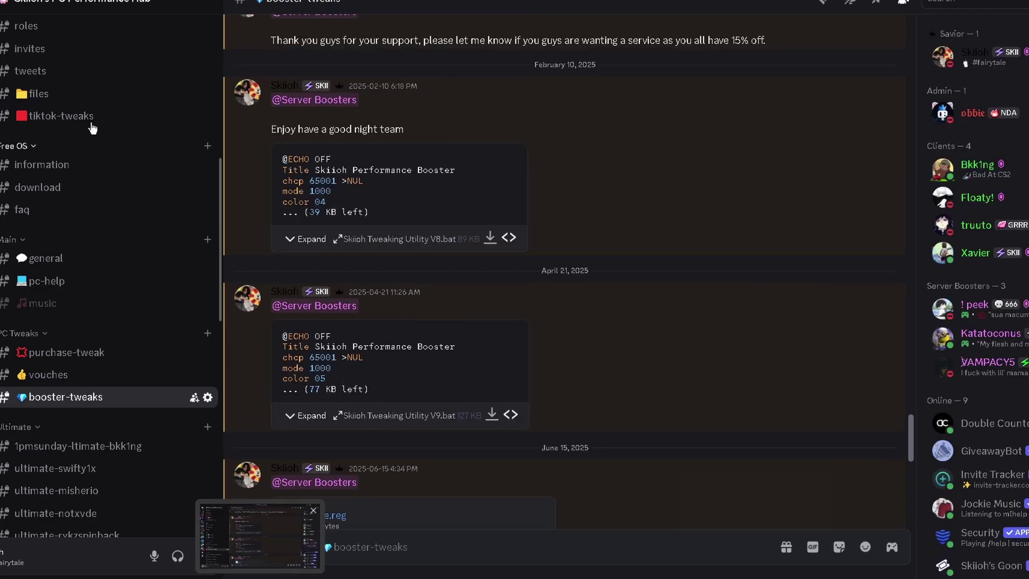
key("alt+Left")
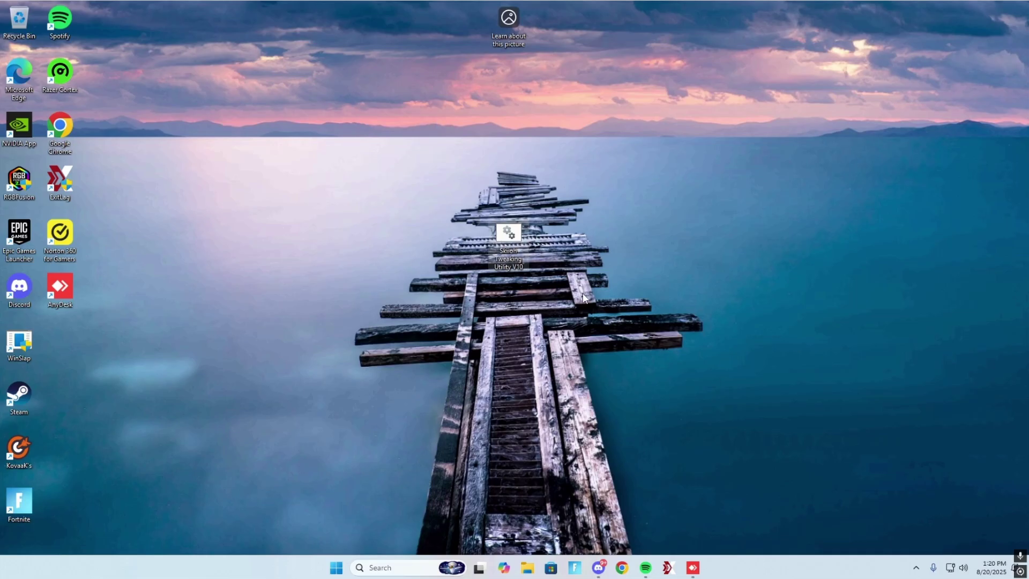
right_click(502, 239)
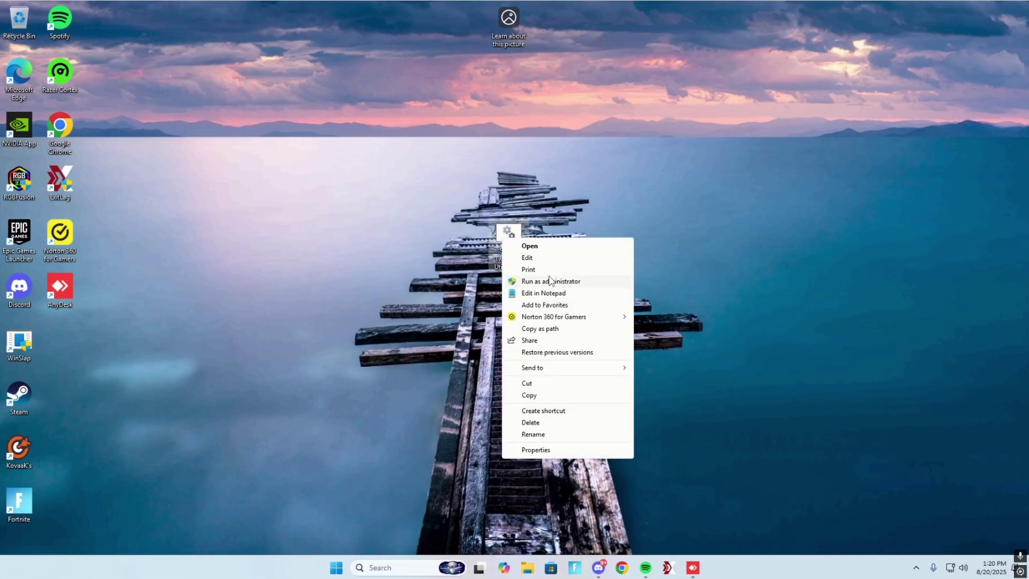
left_click(380, 232)
key("super+i")
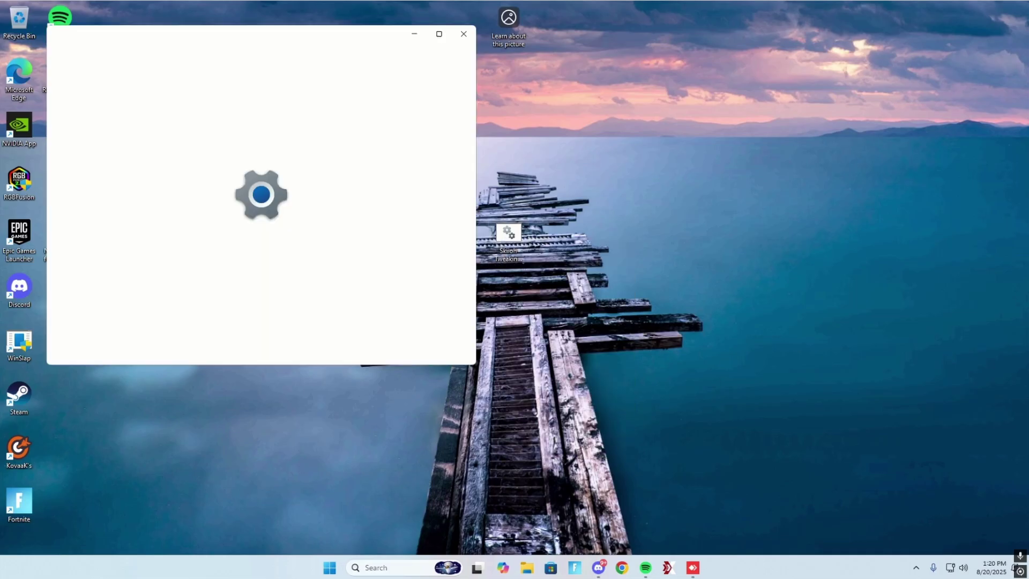
scroll(291, 257, "down", 1)
scroll(290, 258, "down", 1)
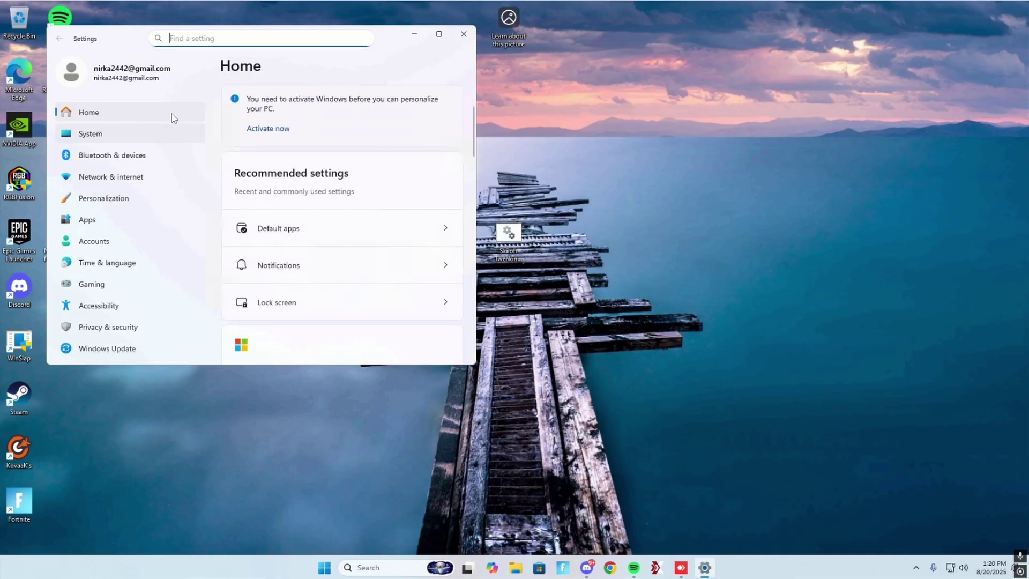
left_click(440, 34)
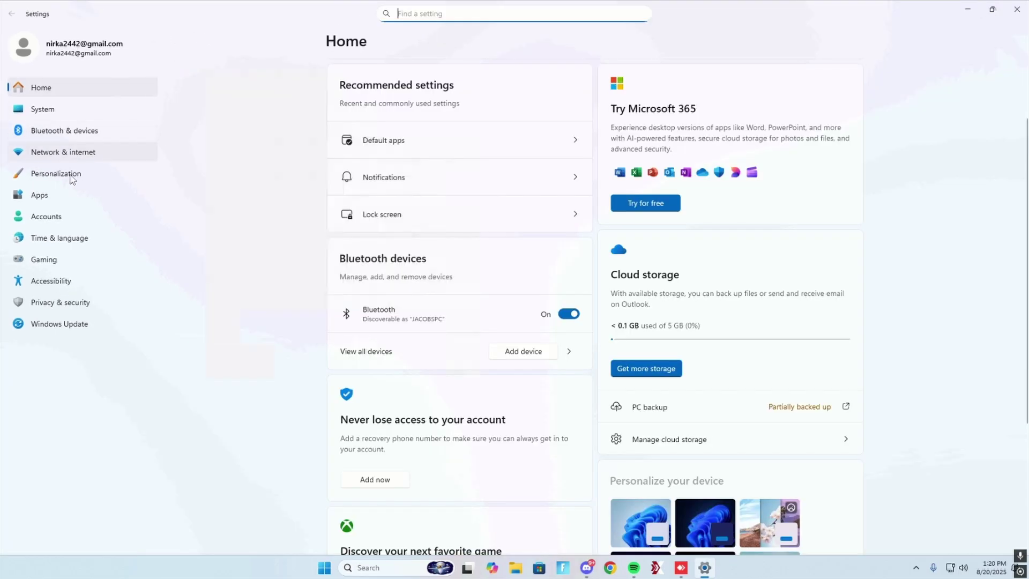
left_click(71, 215)
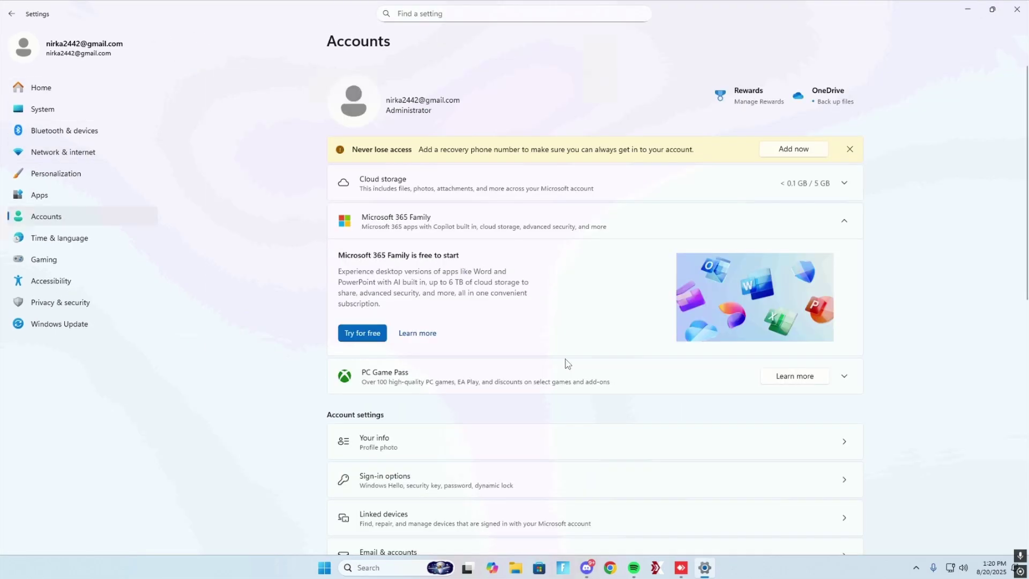
left_click(549, 441)
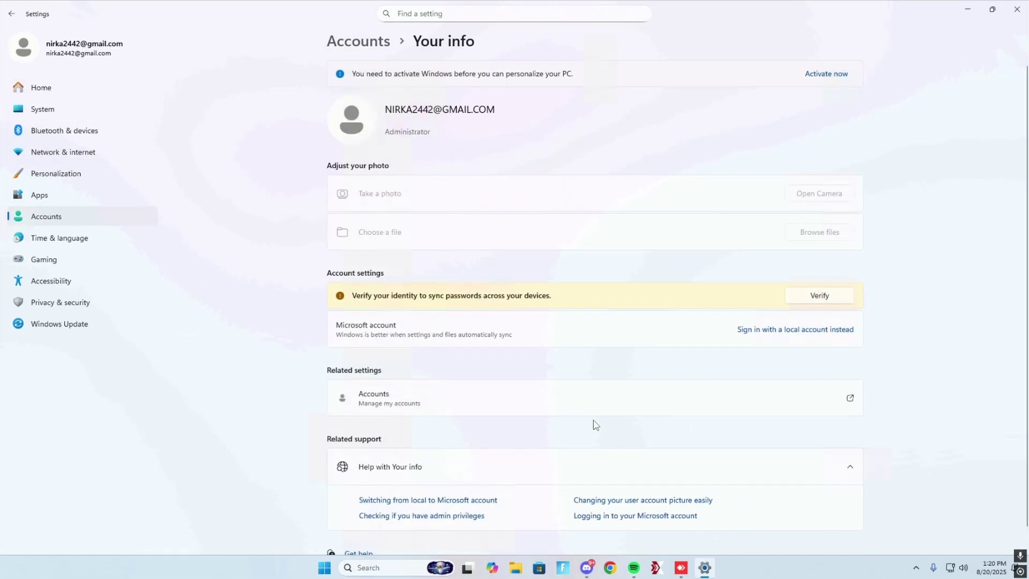
left_click(1016, 10)
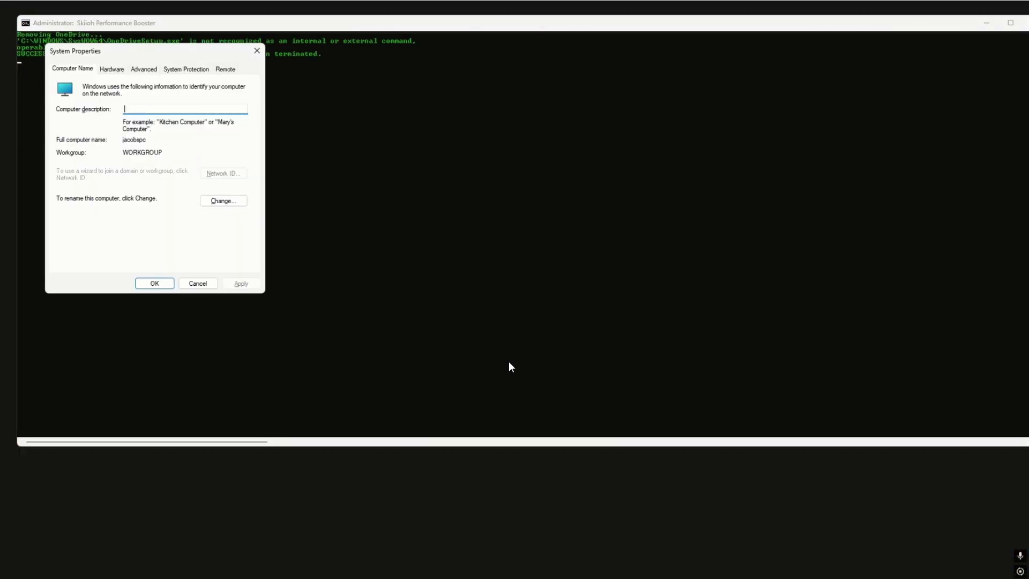
Dismiss the System Properties dialog so the pre-optimization can continue.
left_click(156, 282)
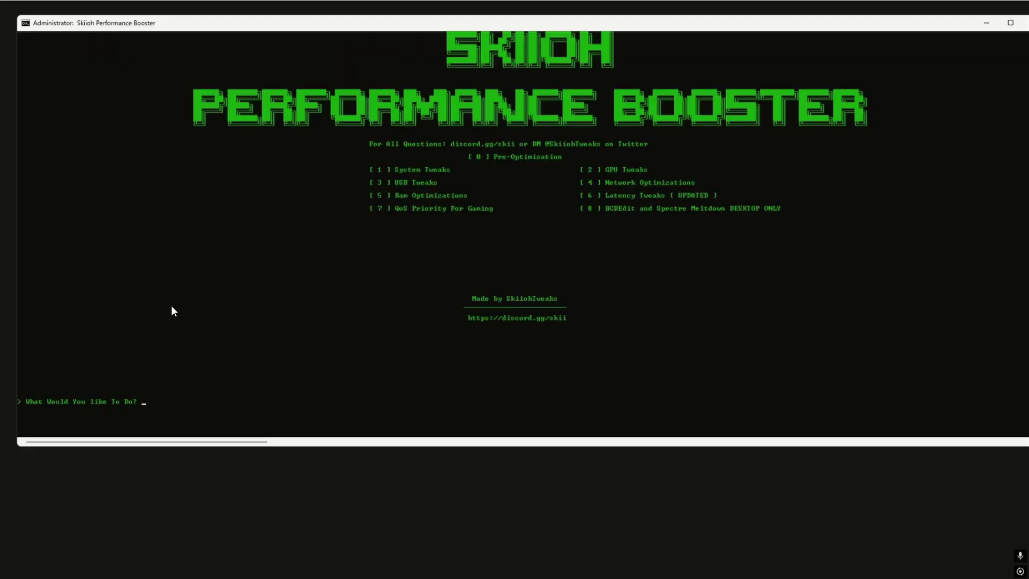
type("1")
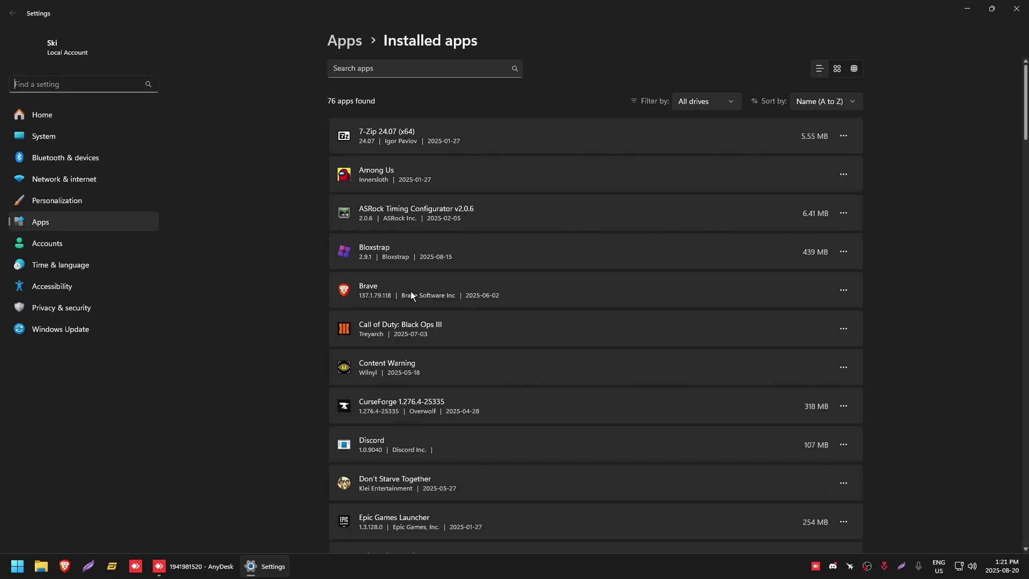
scroll(411, 291, "down", 2)
scroll(411, 291, "down", 2)
scroll(411, 291, "down", 3)
scroll(410, 290, "down", 6)
scroll(410, 290, "down", 4)
scroll(411, 291, "down", 5)
scroll(411, 292, "down", 8)
scroll(395, 337, "down", 3)
scroll(394, 340, "down", 1)
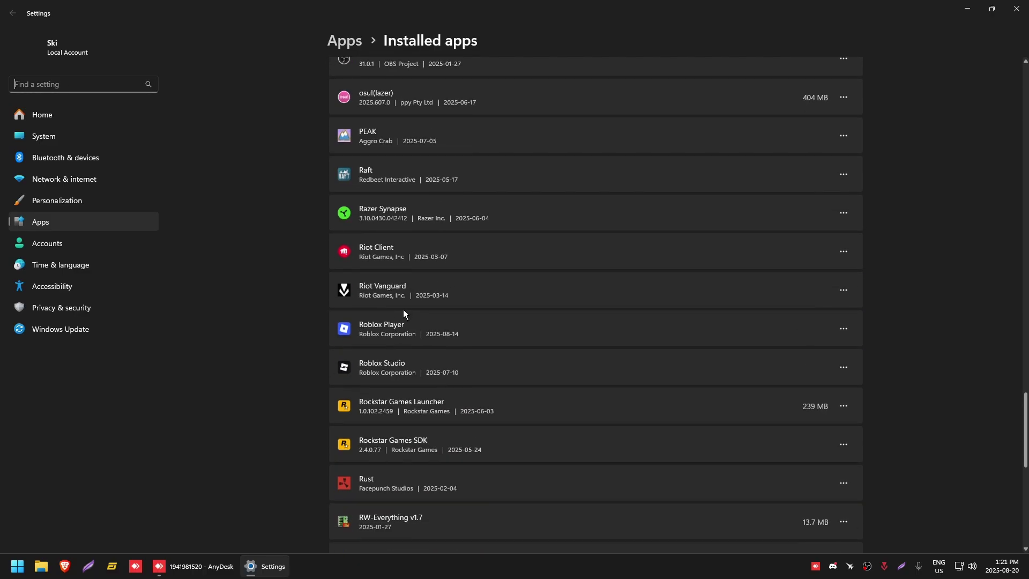
scroll(410, 396, "down", 1)
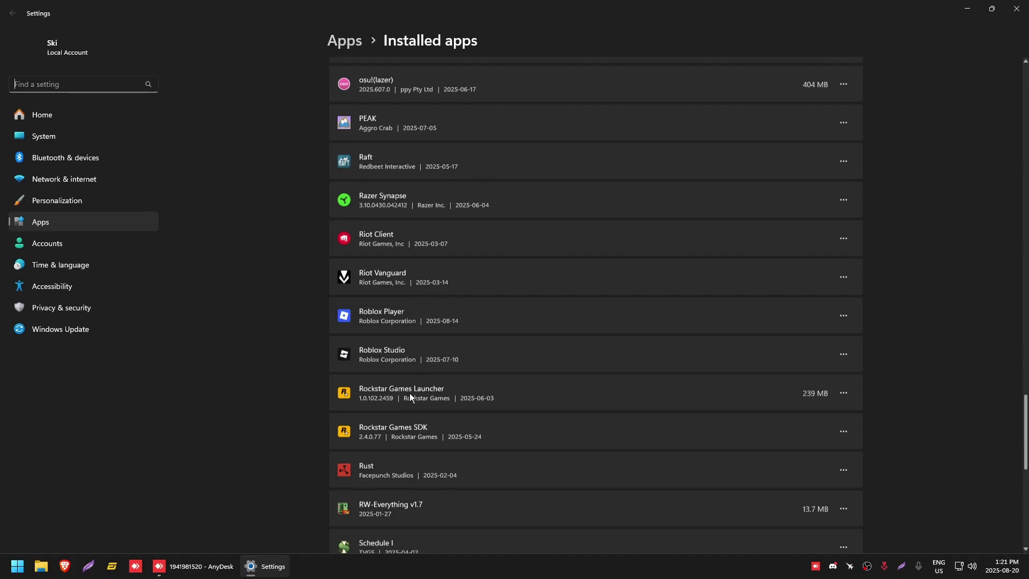
scroll(409, 397, "down", 1)
scroll(409, 397, "up", 2)
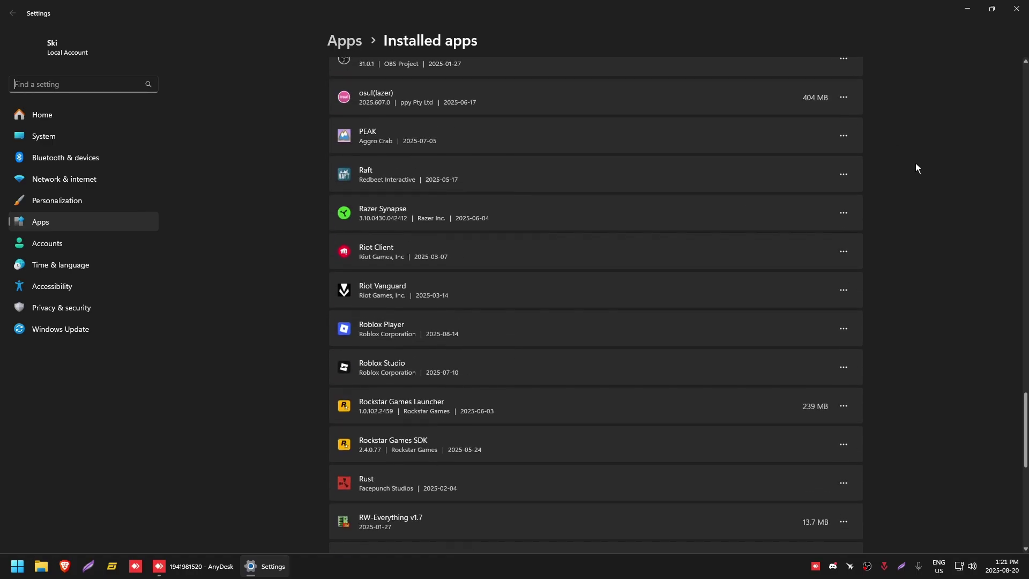
left_click(841, 214)
left_click(759, 256)
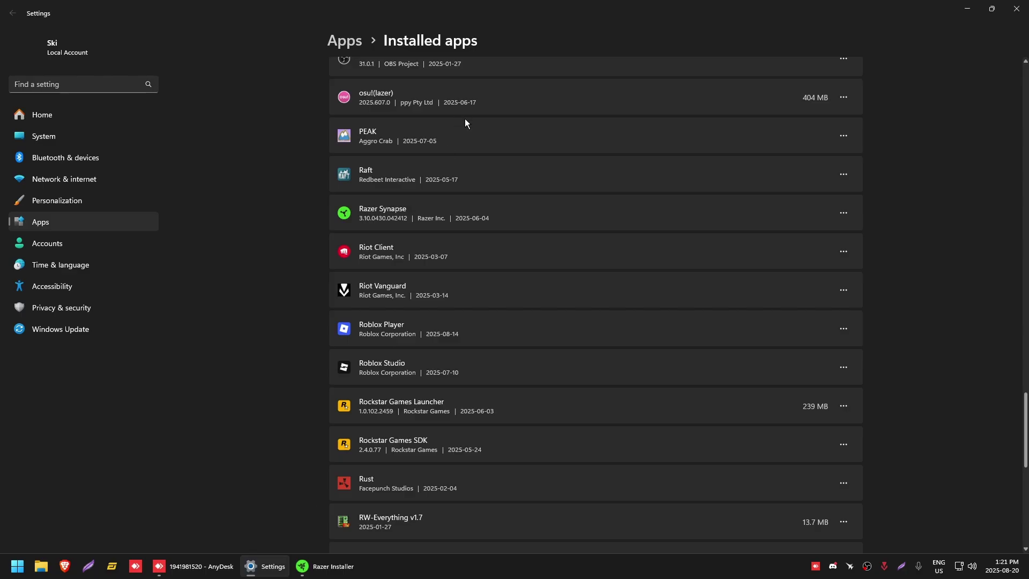
scroll(453, 362, "down", 5)
scroll(453, 365, "down", 4)
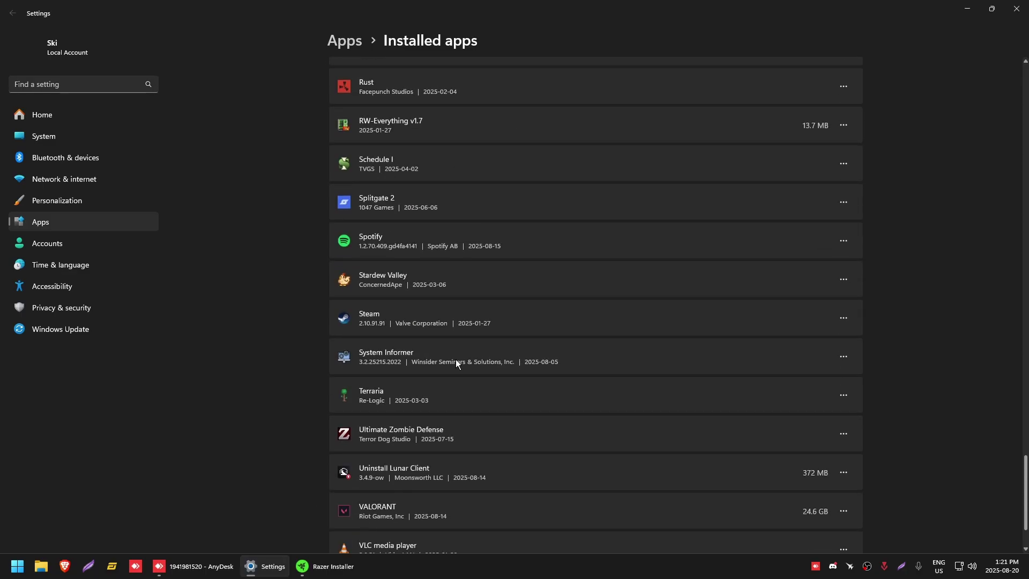
scroll(462, 361, "down", 2)
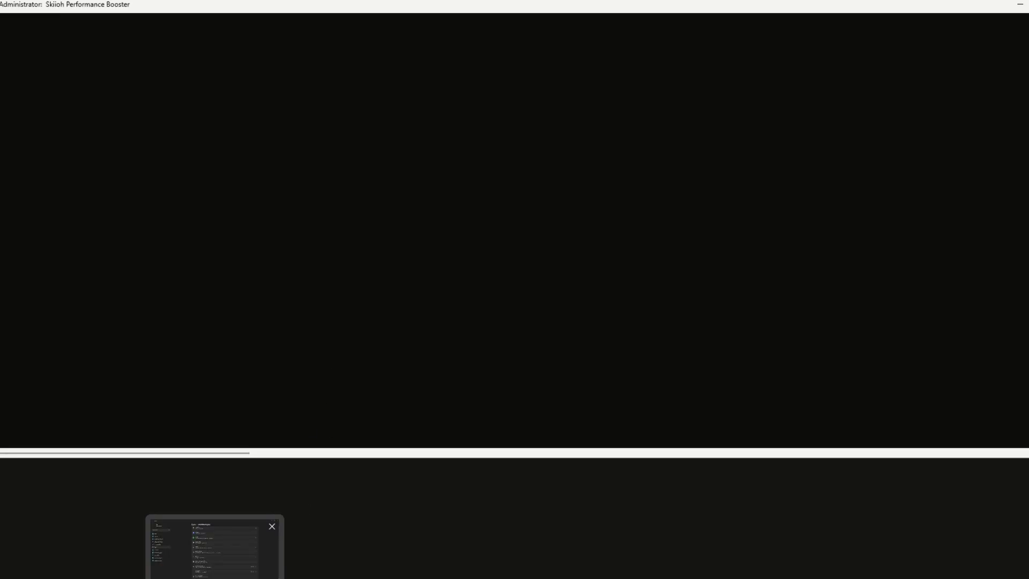
mouse_move(323, 566)
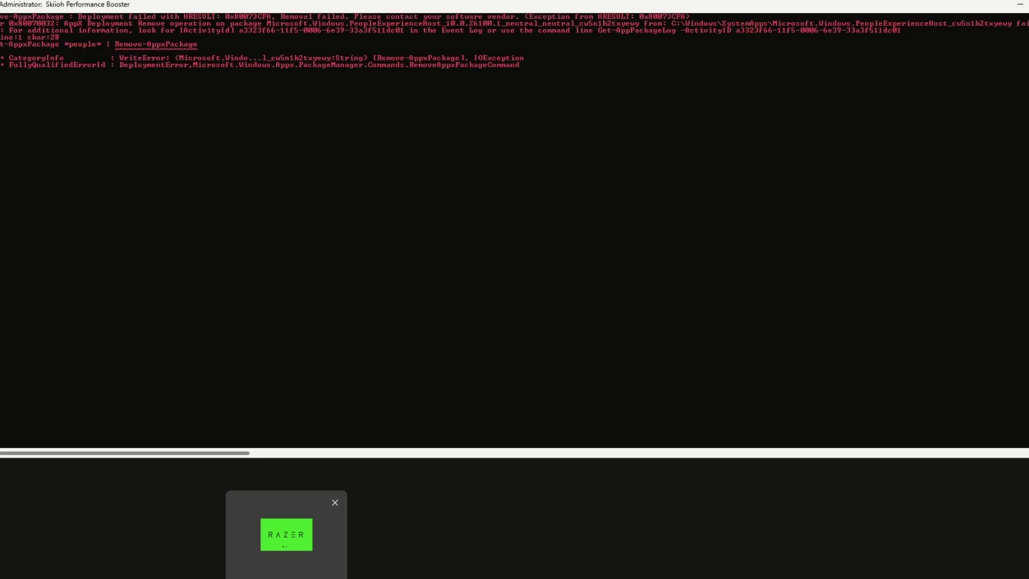
Return to the Settings installed apps list to check the removed packages.
left_click(215, 551)
scroll(402, 393, "up", 5)
scroll(422, 375, "up", 5)
scroll(443, 341, "up", 5)
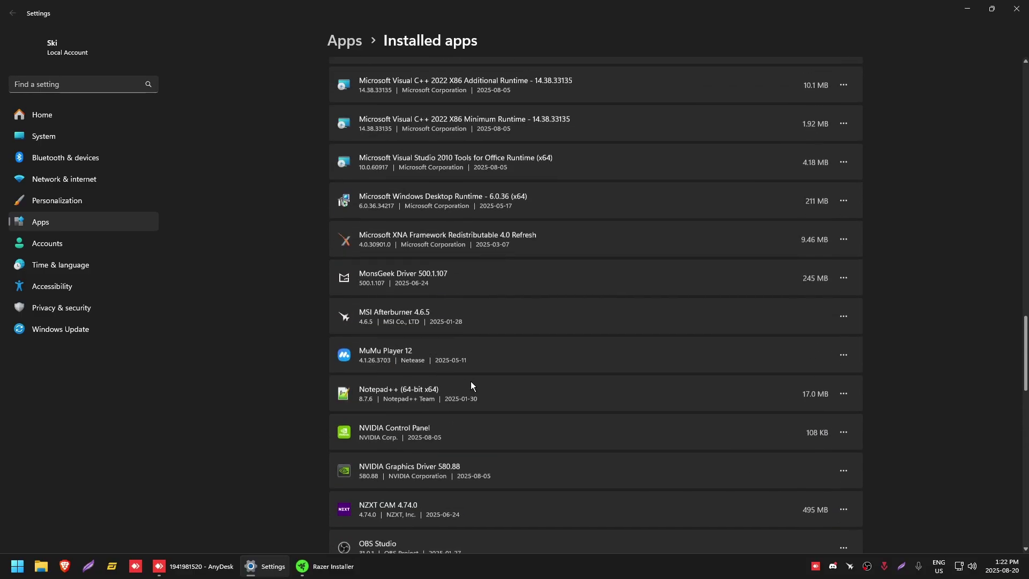
scroll(493, 277, "up", 5)
scroll(491, 237, "up", 5)
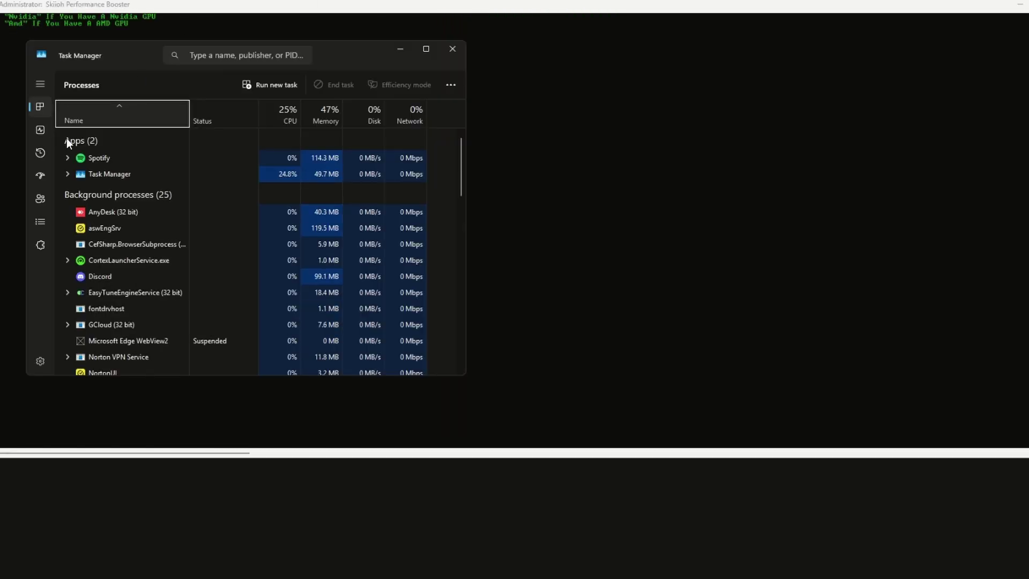
Confirm in Task Manager's Performance view that GPU 0 is an NVIDIA GeForce, then close it.
left_click(37, 133)
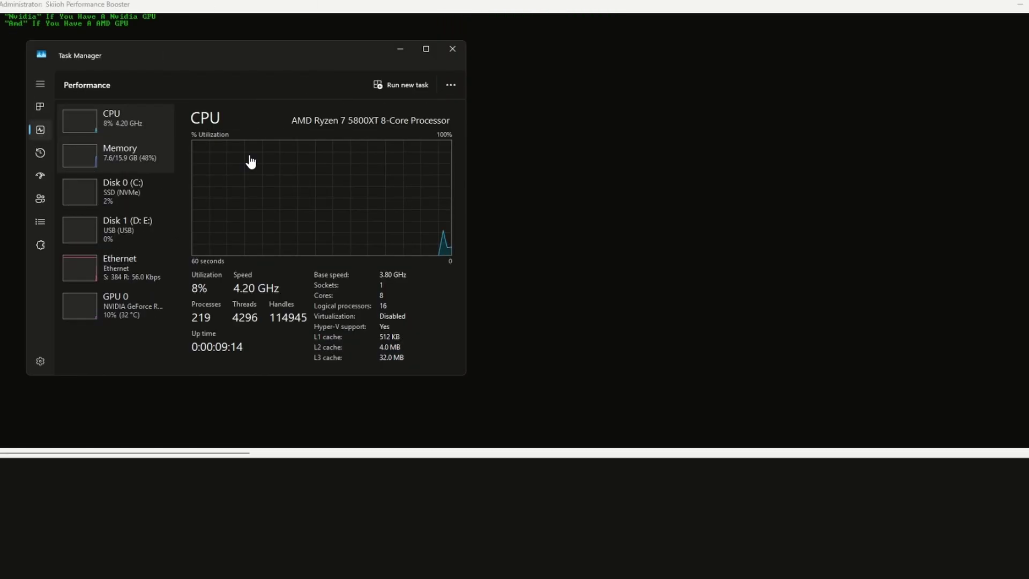
left_click(160, 316)
left_click(454, 53)
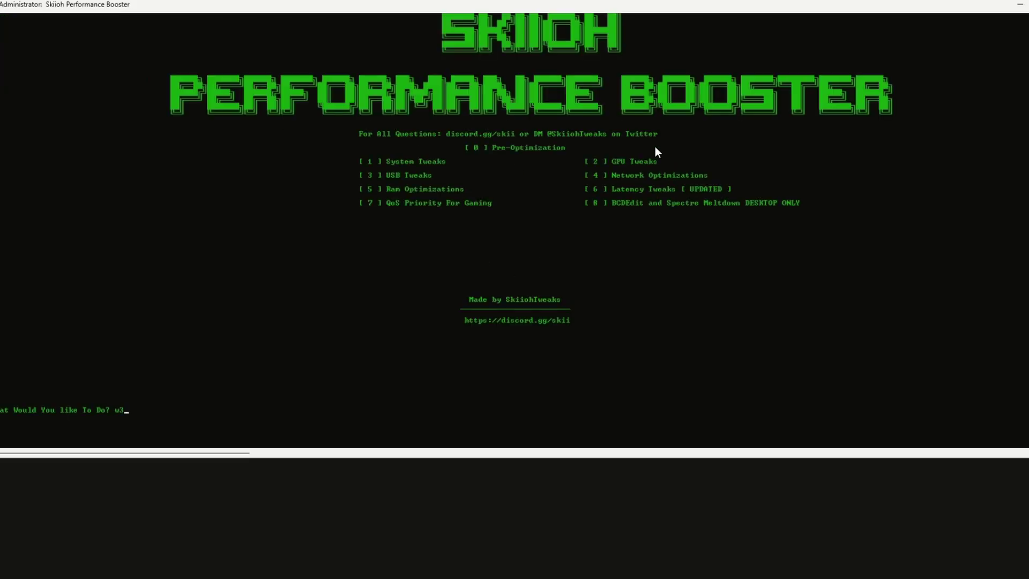
Run USB Tweaks, menu option 3, in the booster.
key("Return")
type("4")
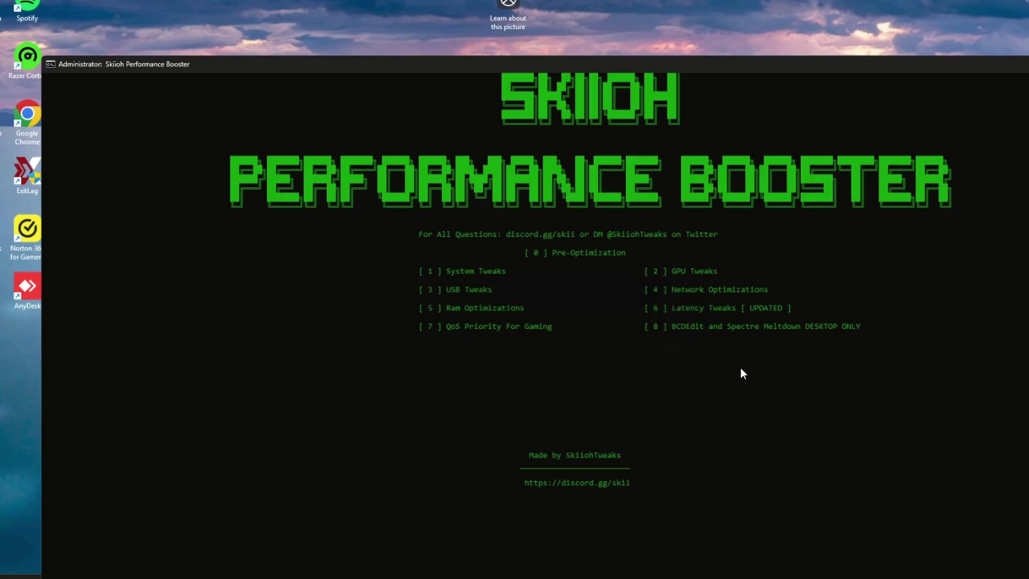
Move the booster window aside and read the installed RAM (about 16 GB) in Task Manager.
left_click_drag(346, 62, 266, 3)
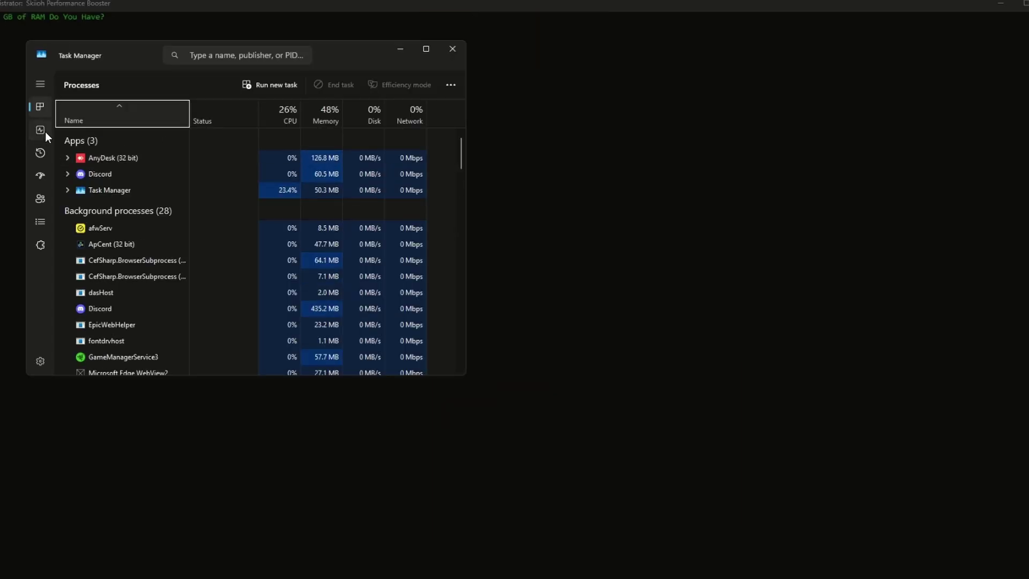
left_click(42, 131)
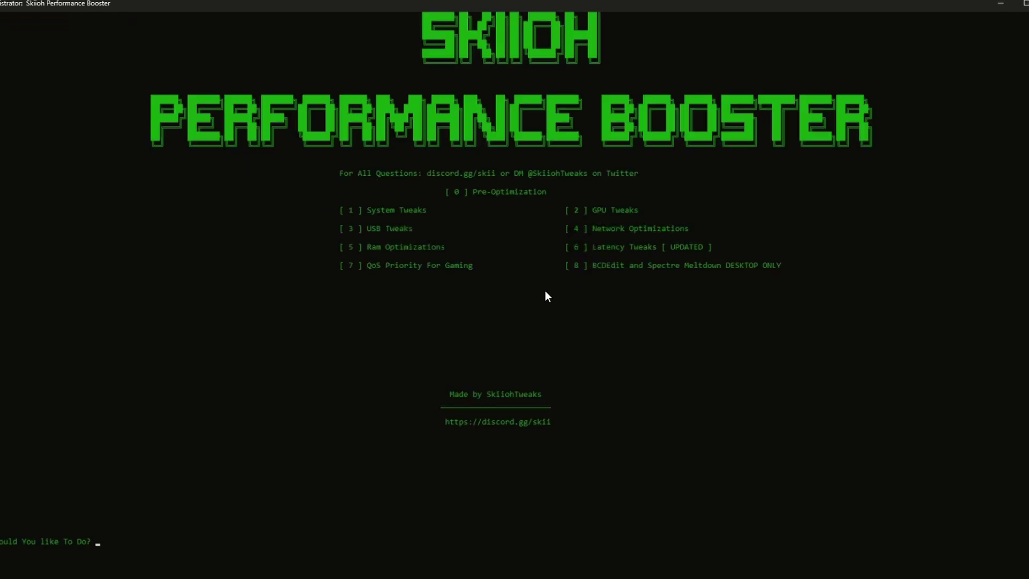
type("6")
Run Latency Tweaks, menu option 6.
key("Return")
type("8")
Run QoS Priority (7) and BCDEdit/Spectre Meltdown tweaks (8), fixing mistyped menu numbers.
key("BackSpace")
key("Return")
type("9")
key("BackSpace")
type("8")
key("Return")
scroll(553, 334, "down", 2)
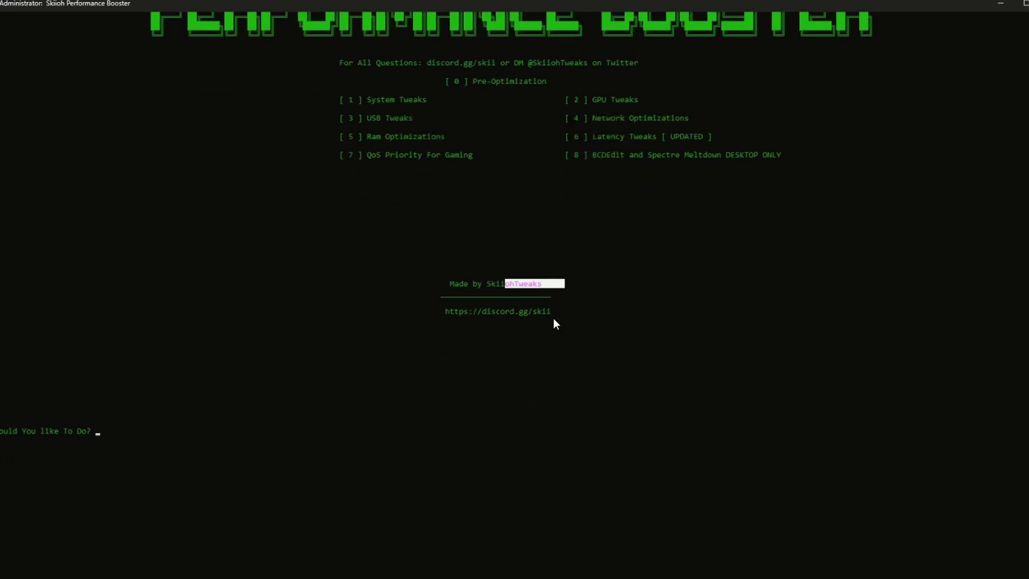
Select the Discord invite link and drag the tweaking utility file into the Recycle Bin.
left_click_drag(569, 325, 431, 311)
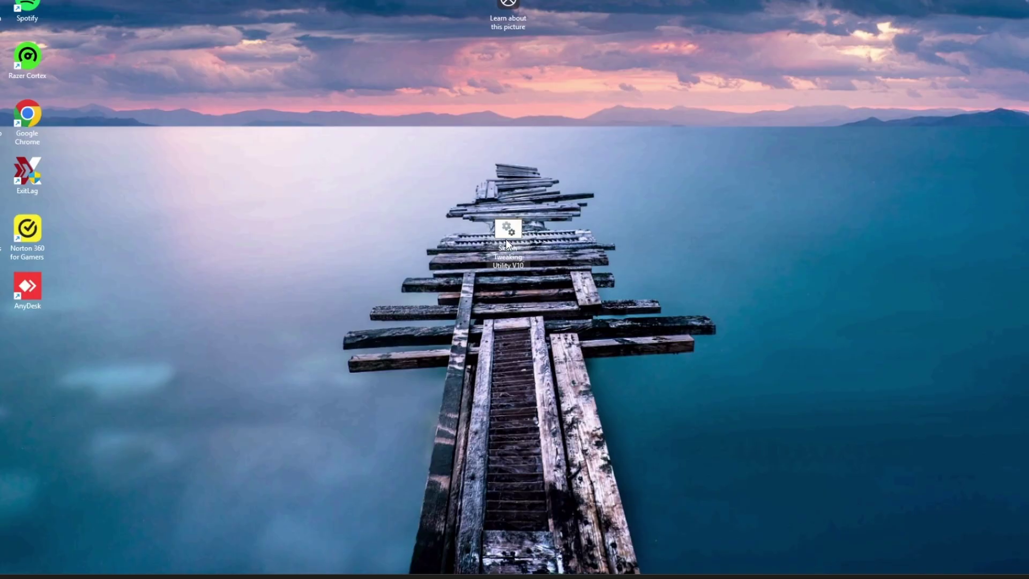
mouse_move(506, 238)
left_mouse_down()
mouse_move(327, 233)
mouse_move(514, 235)
left_mouse_up()
mouse_move(546, 309)
left_mouse_down()
mouse_move(108, 131)
mouse_move(17, 30)
left_mouse_up()
Empty the Recycle Bin permanently and start uninstalling the Razer software.
right_click(17, 30)
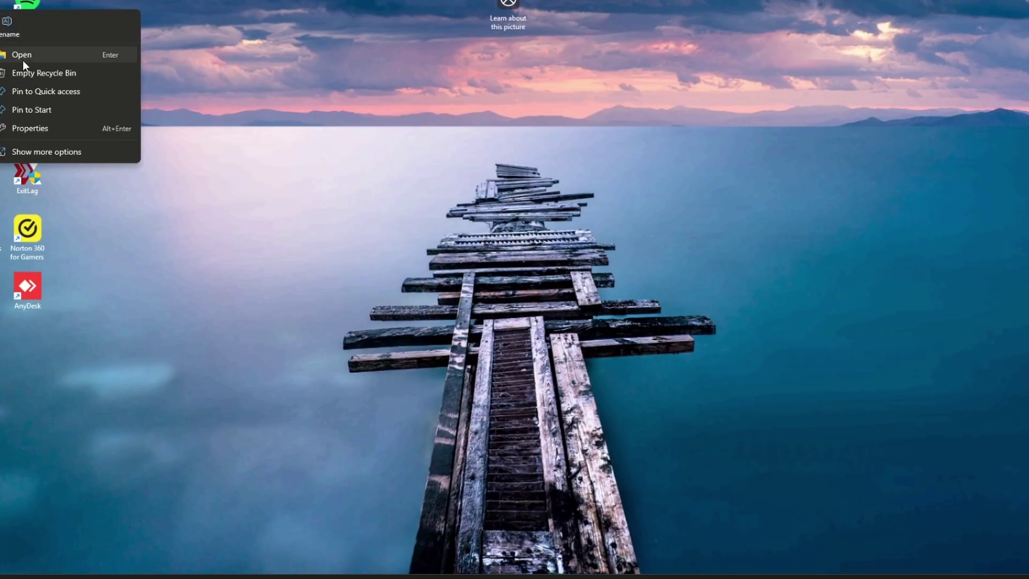
left_click(36, 79)
left_click(546, 318)
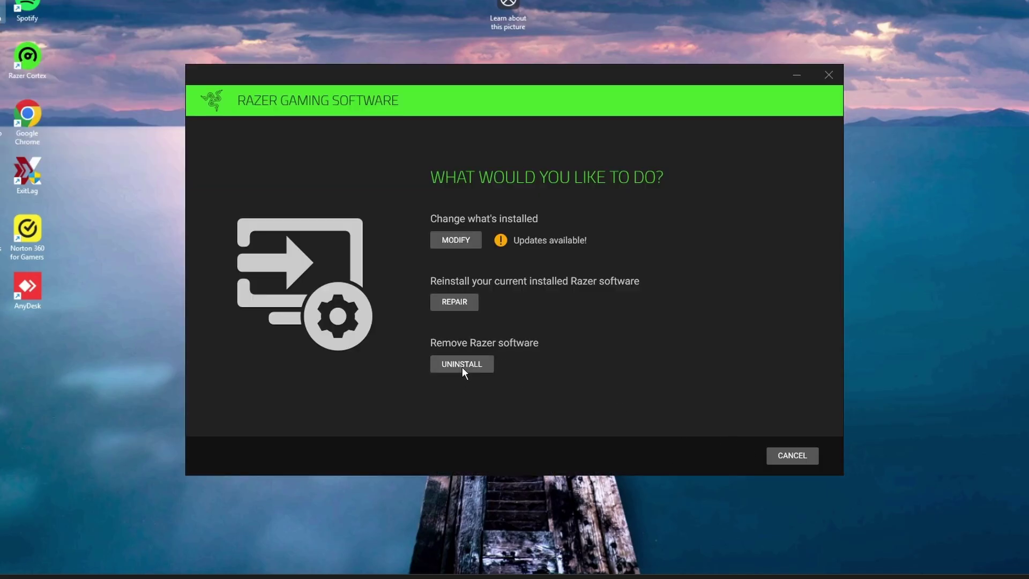
left_click(460, 365)
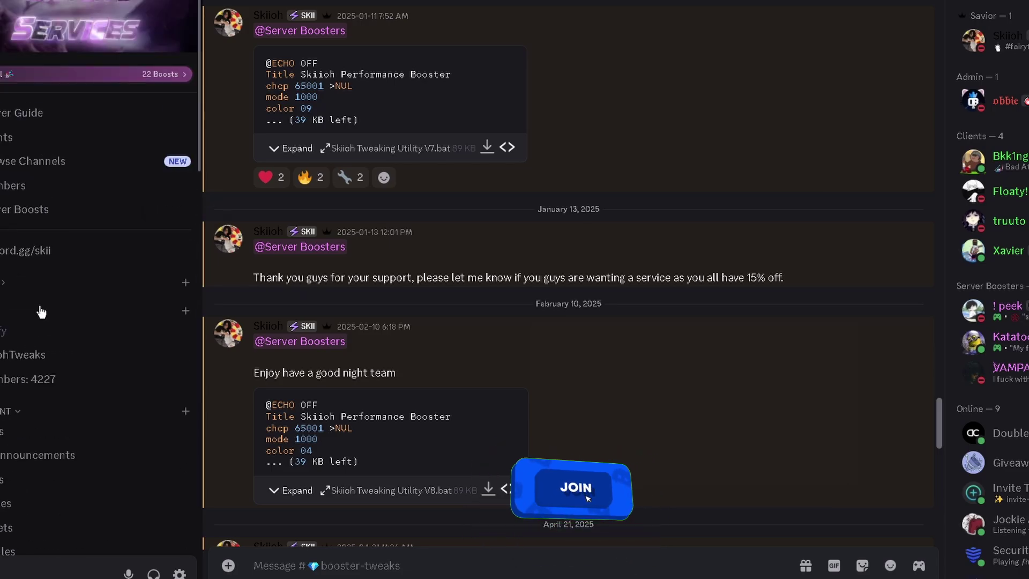
scroll(41, 311, "down", 5)
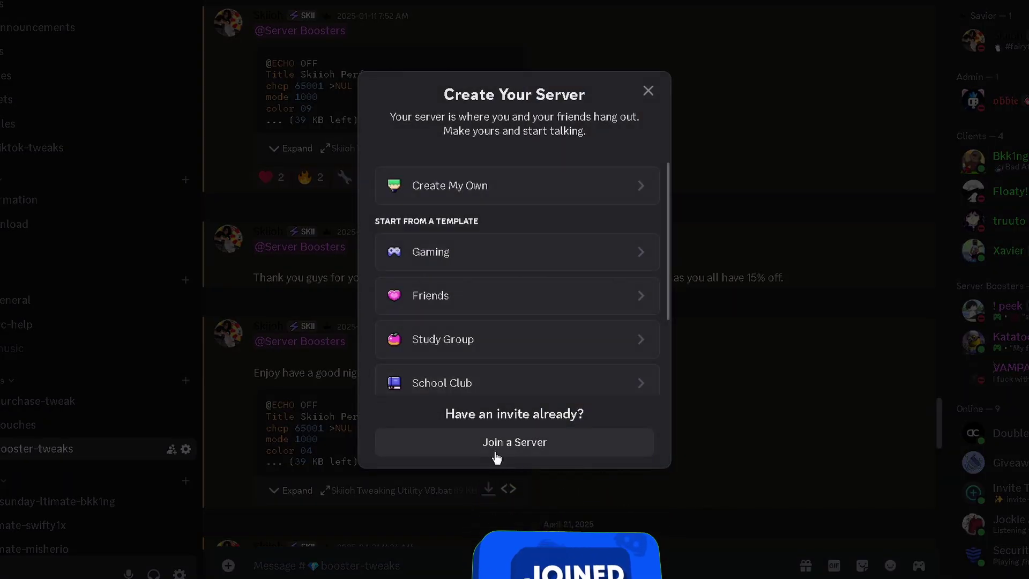
Fill Discord's Join a Server form with the 'skii' invite, then close it and return to the desktop.
left_click(493, 447)
type("slk")
left_click_drag(426, 229, 368, 227)
type("s")
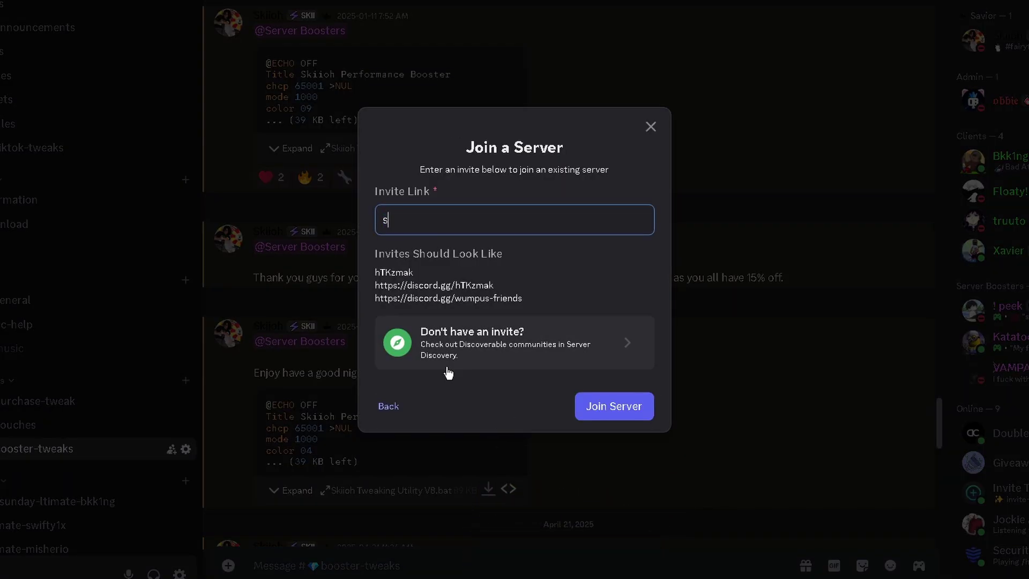
type("kii")
key("Escape")
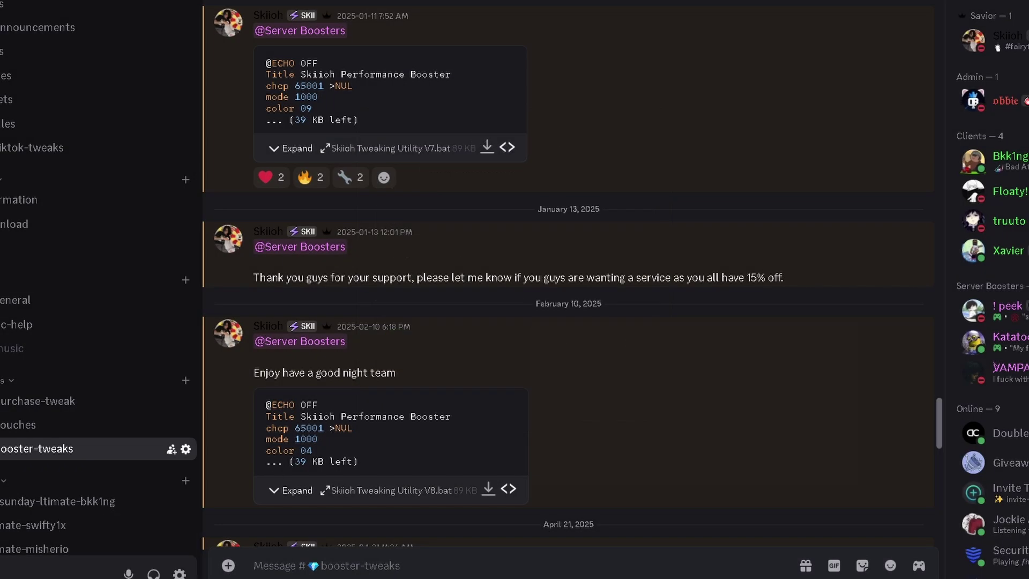
left_click(184, 557)
Choose Restart from the Start menu's Power options, then bring the OBS Studio window forward.
key("super")
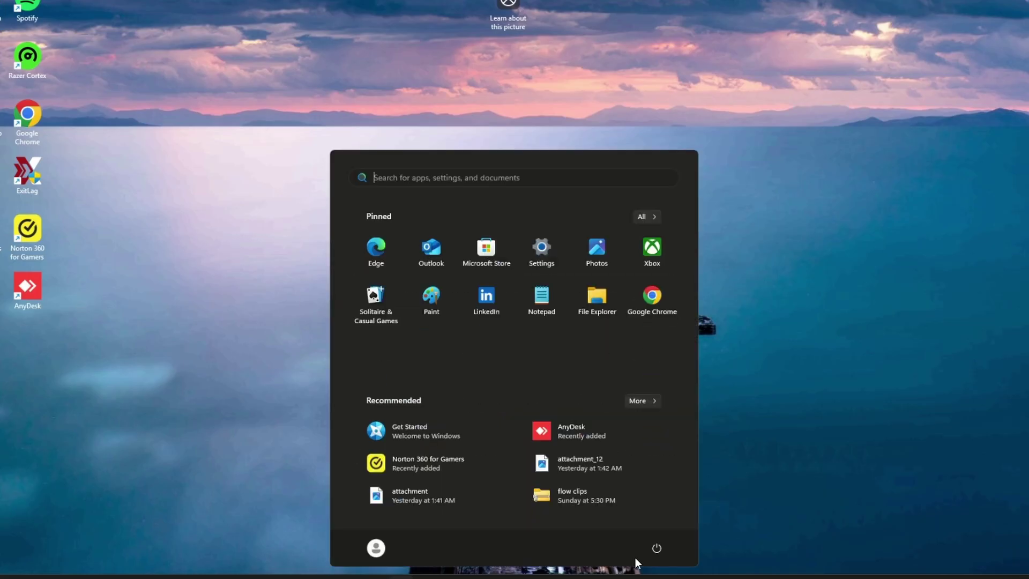
left_click(655, 547)
left_click(657, 523)
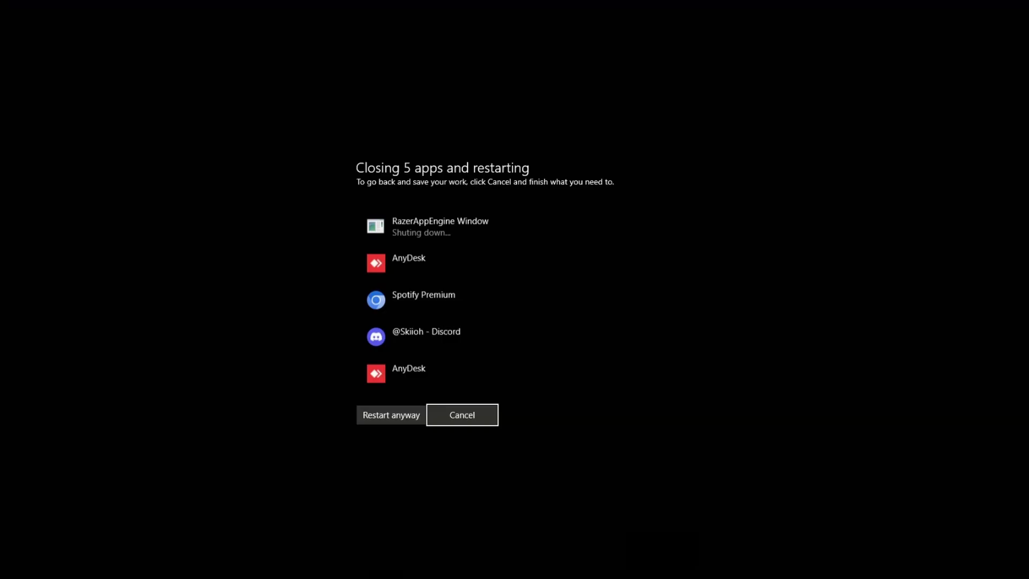
mouse_move(213, 572)
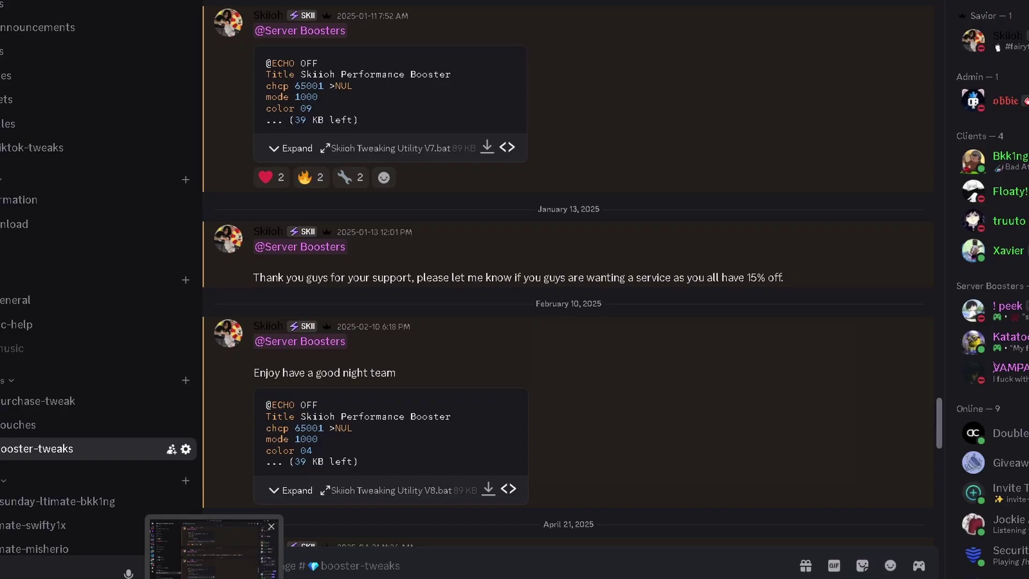
left_click(213, 551)
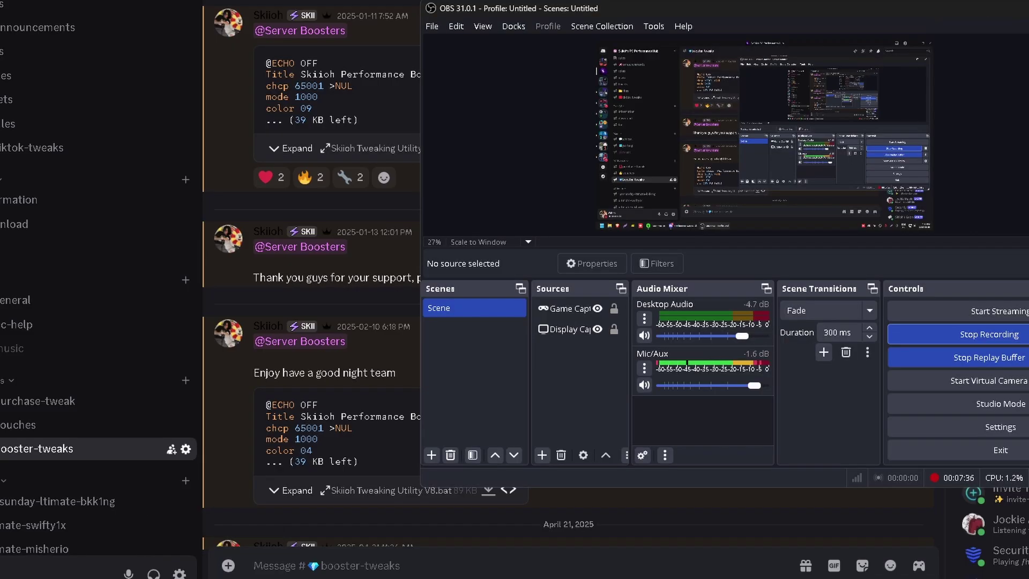